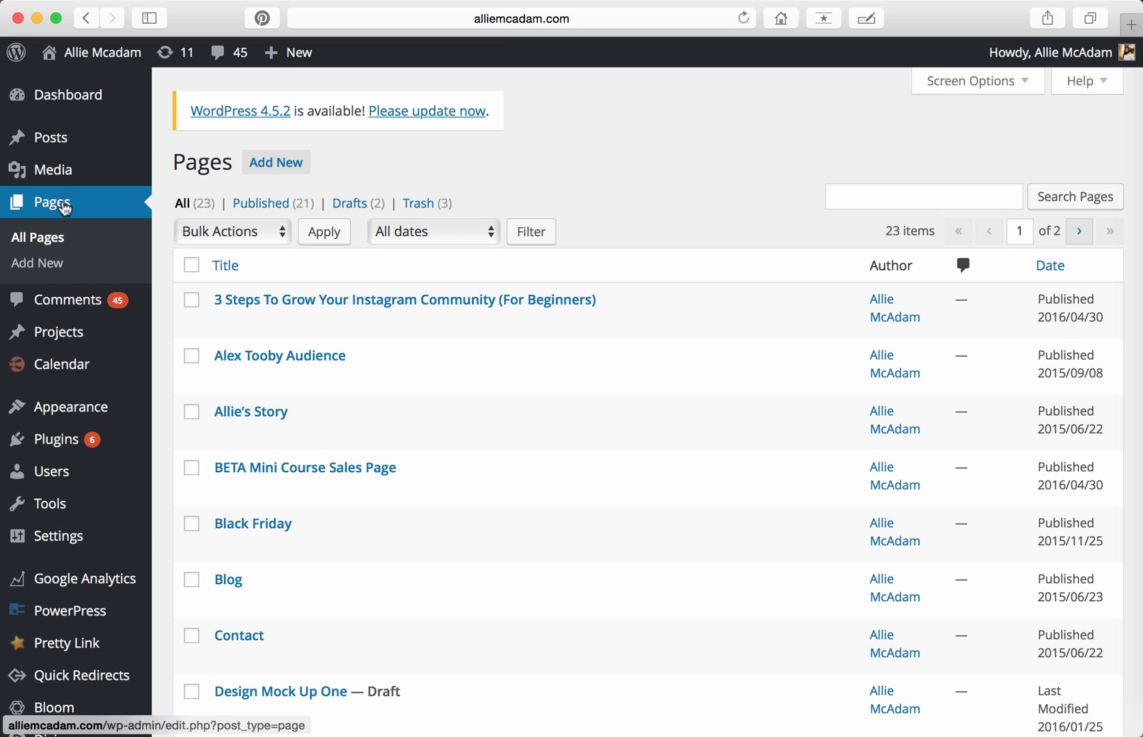
Create and publish a new page titled 'Tester Page'
left_click(39, 266)
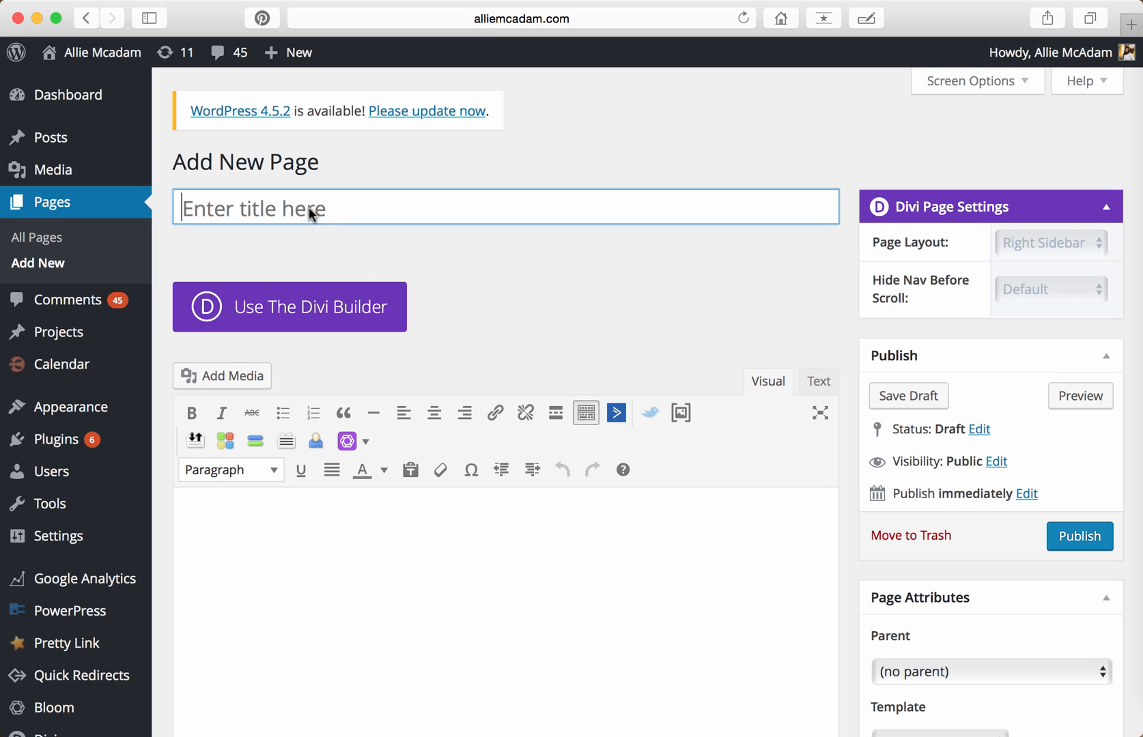
type("Tester")
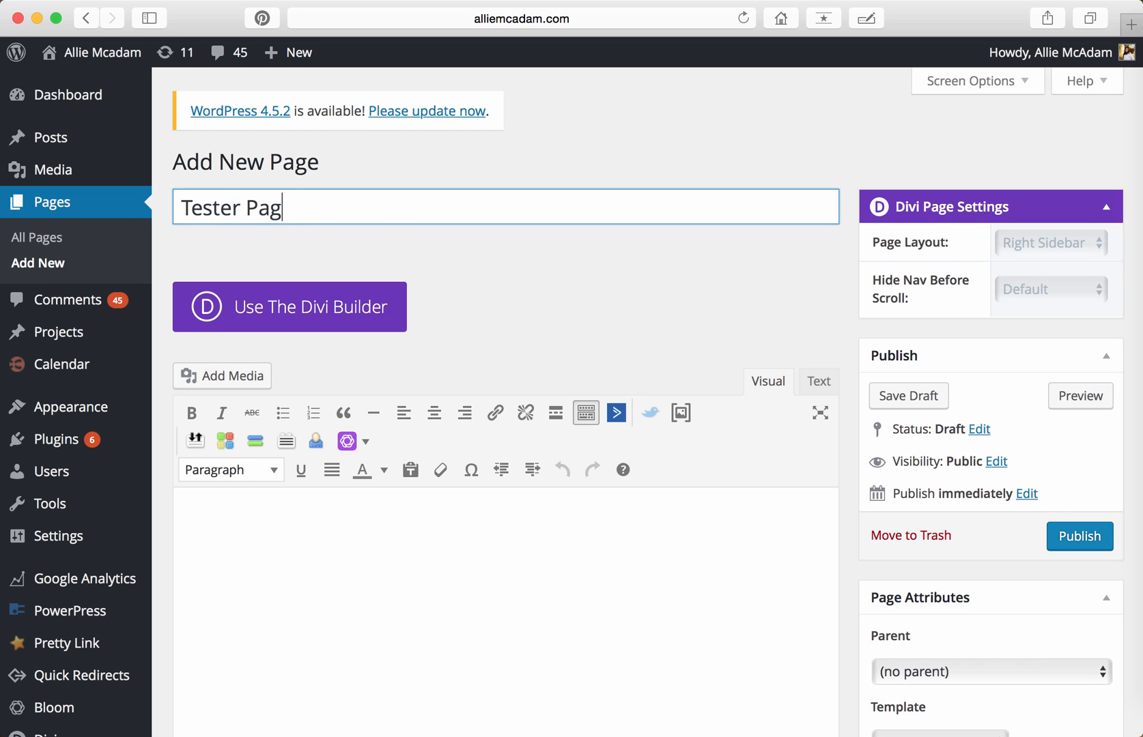
type(" Page")
left_click(1079, 538)
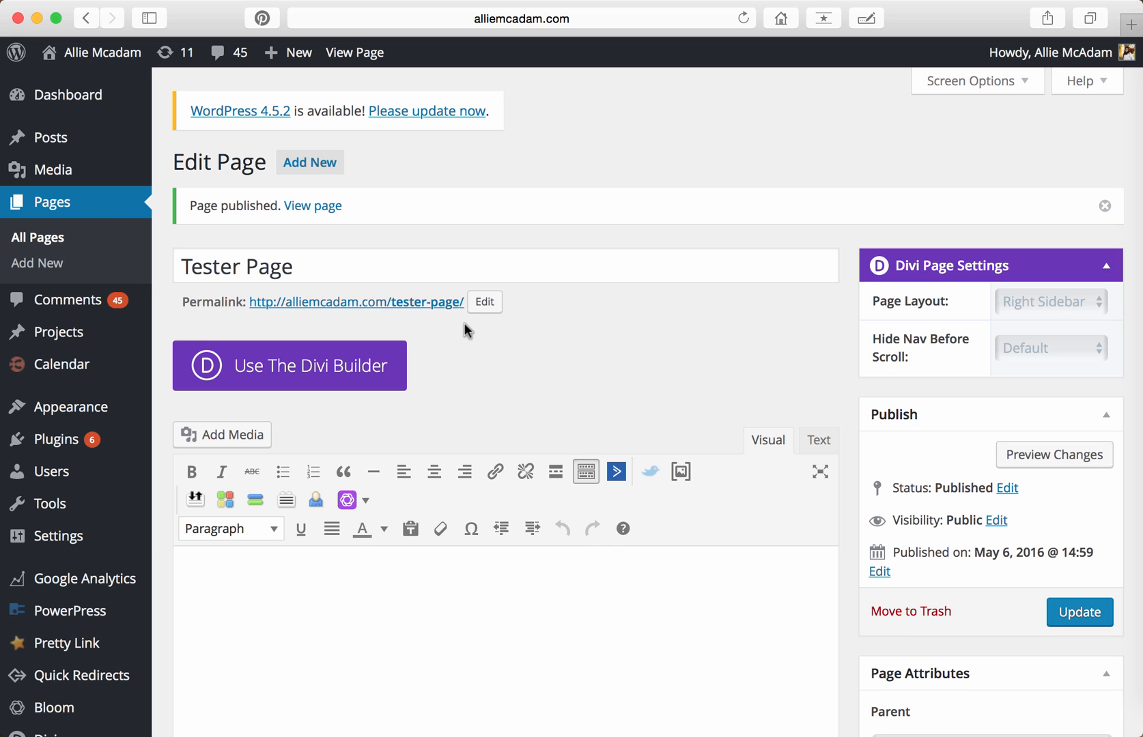
mouse_move(71, 407)
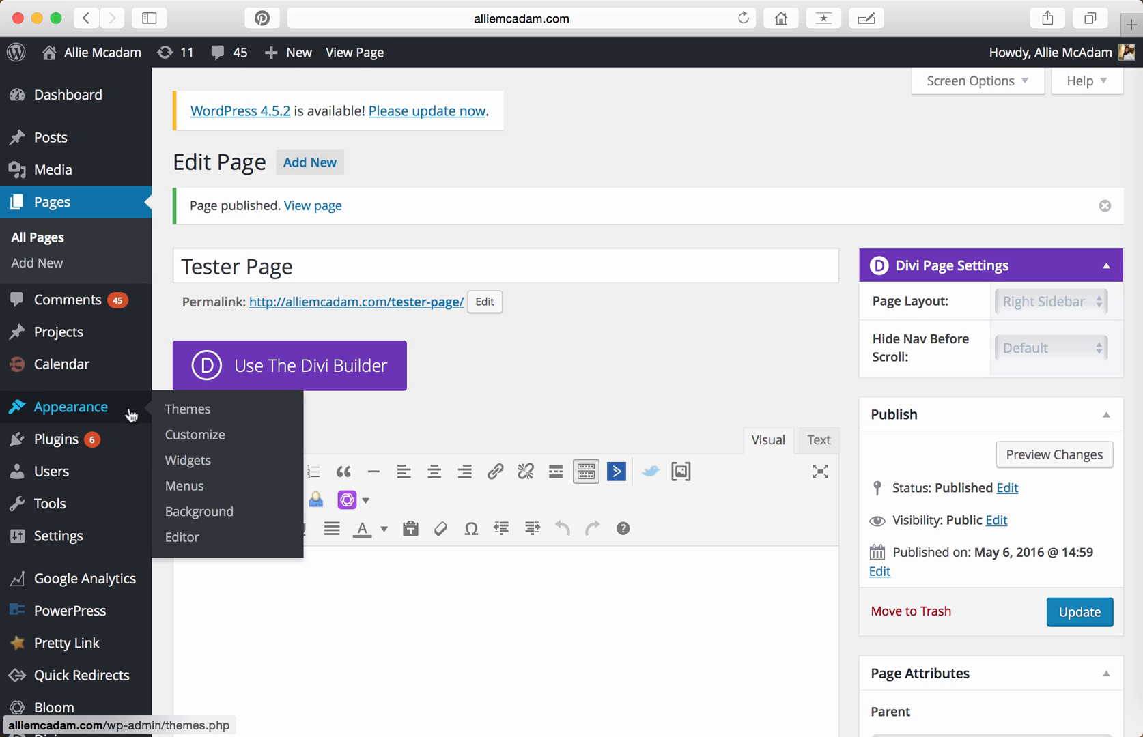
Go to Appearance > Menus and start a brand new menu
left_click(186, 493)
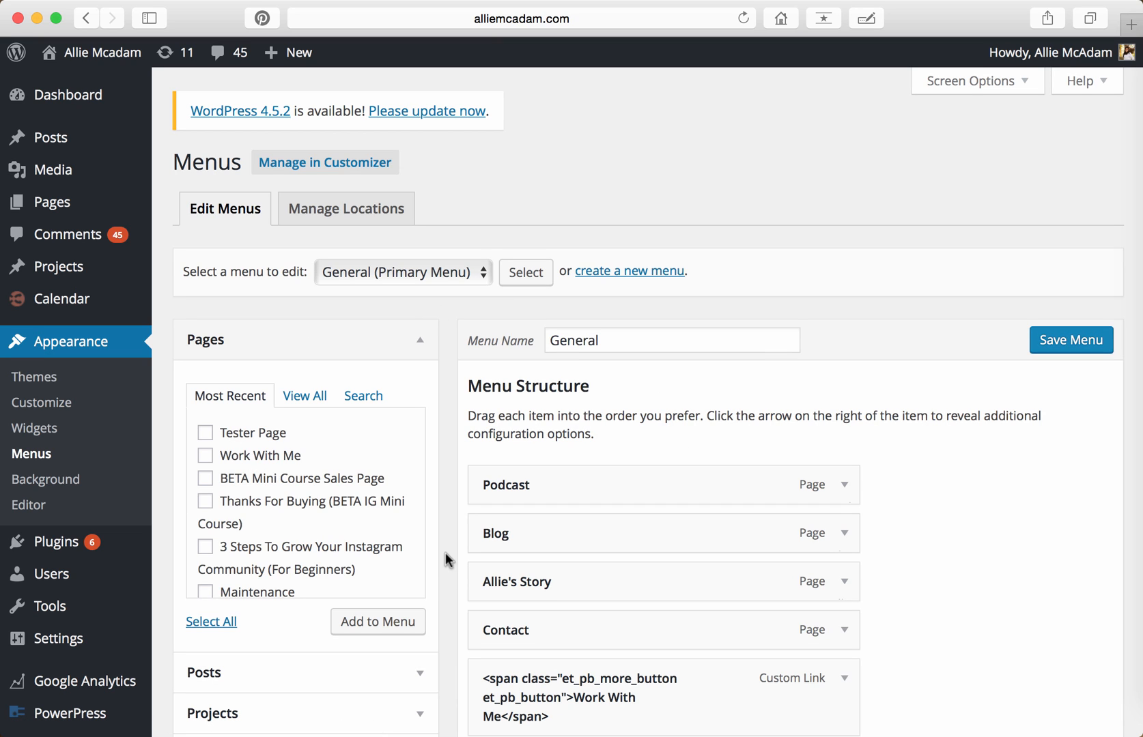
left_click(640, 274)
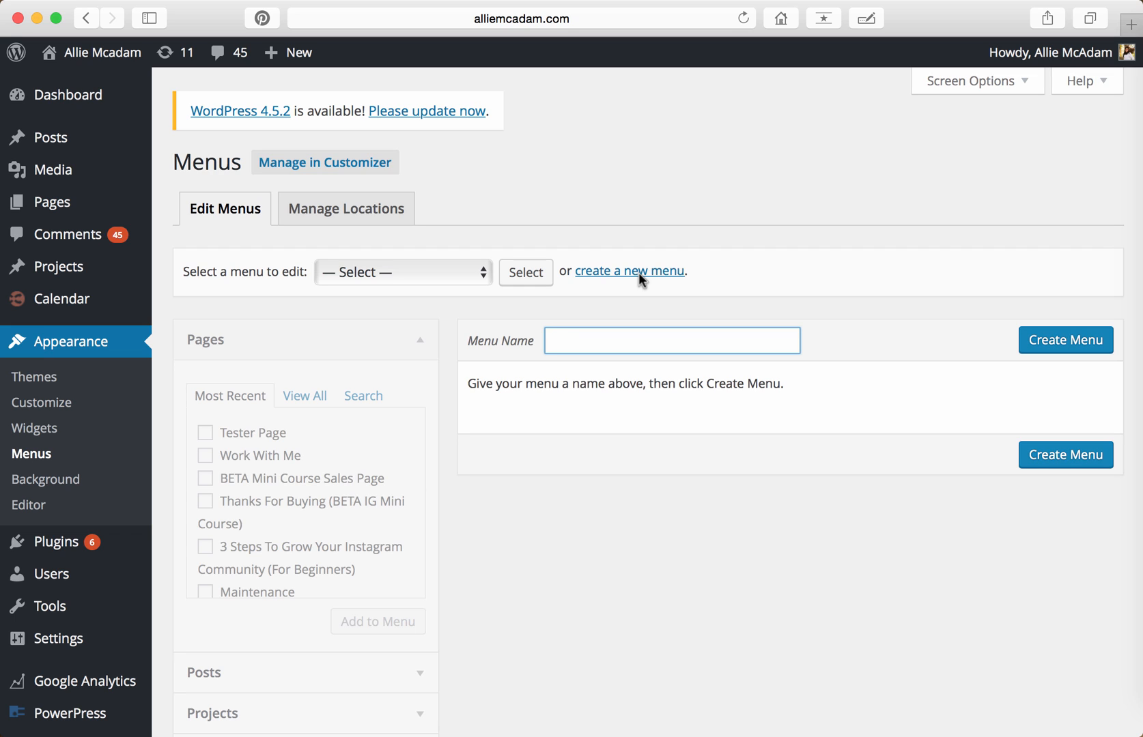
type("Tester")
Create the new menu with the name 'Tester'
left_click(1027, 340)
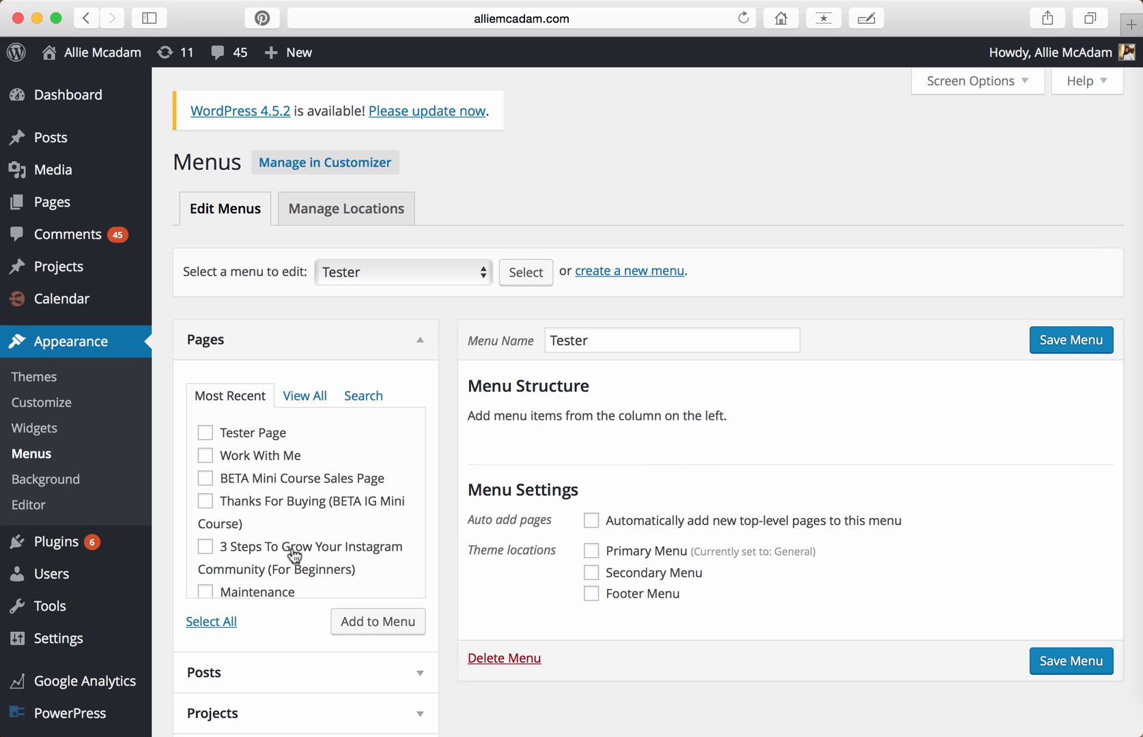
scroll(293, 554, "down", 3)
scroll(292, 553, "down", 3)
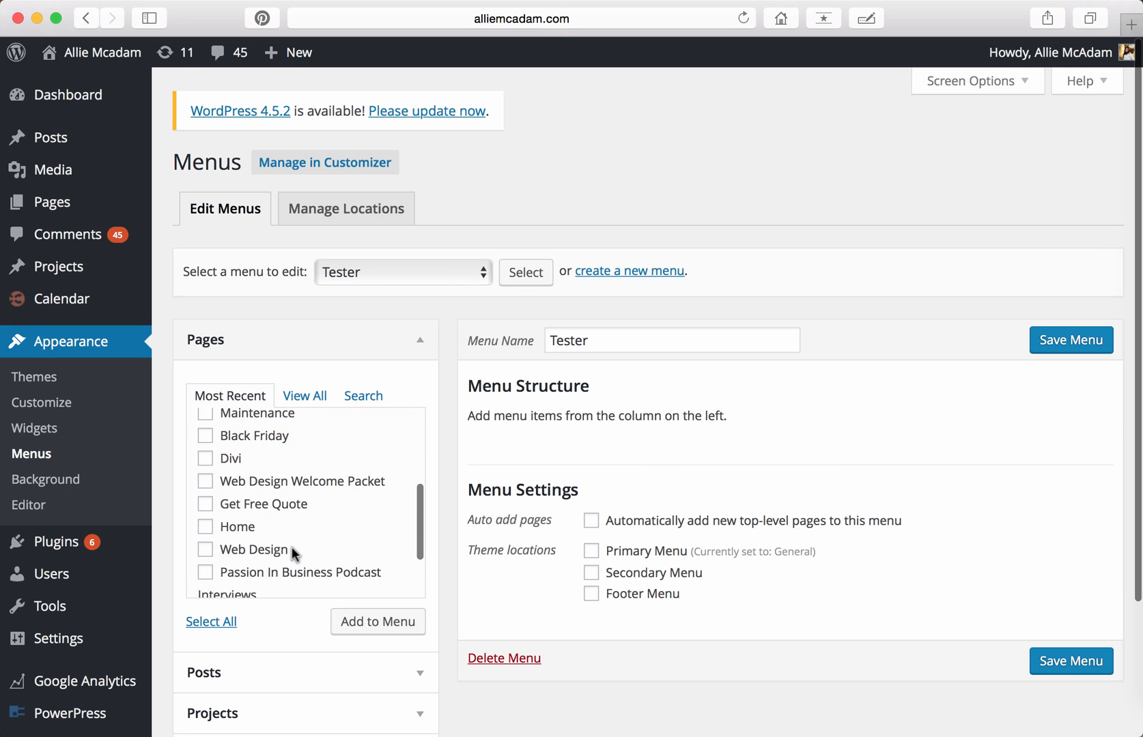
scroll(291, 547, "down", 3)
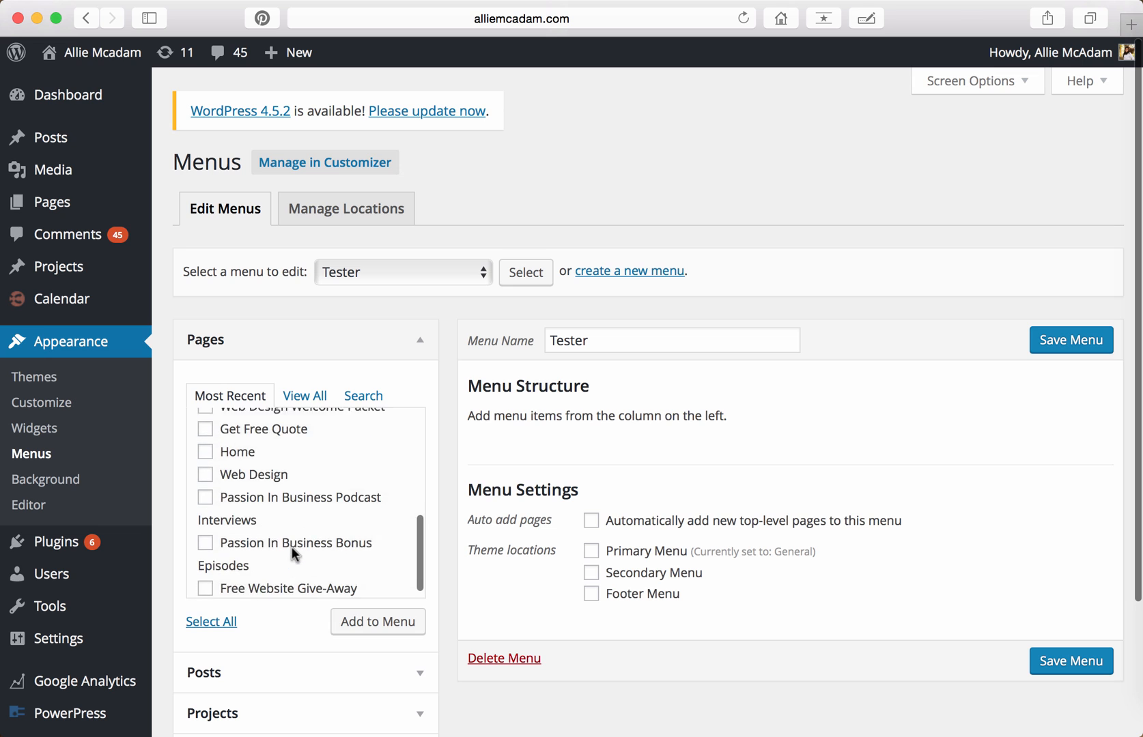
scroll(291, 547, "down", 1)
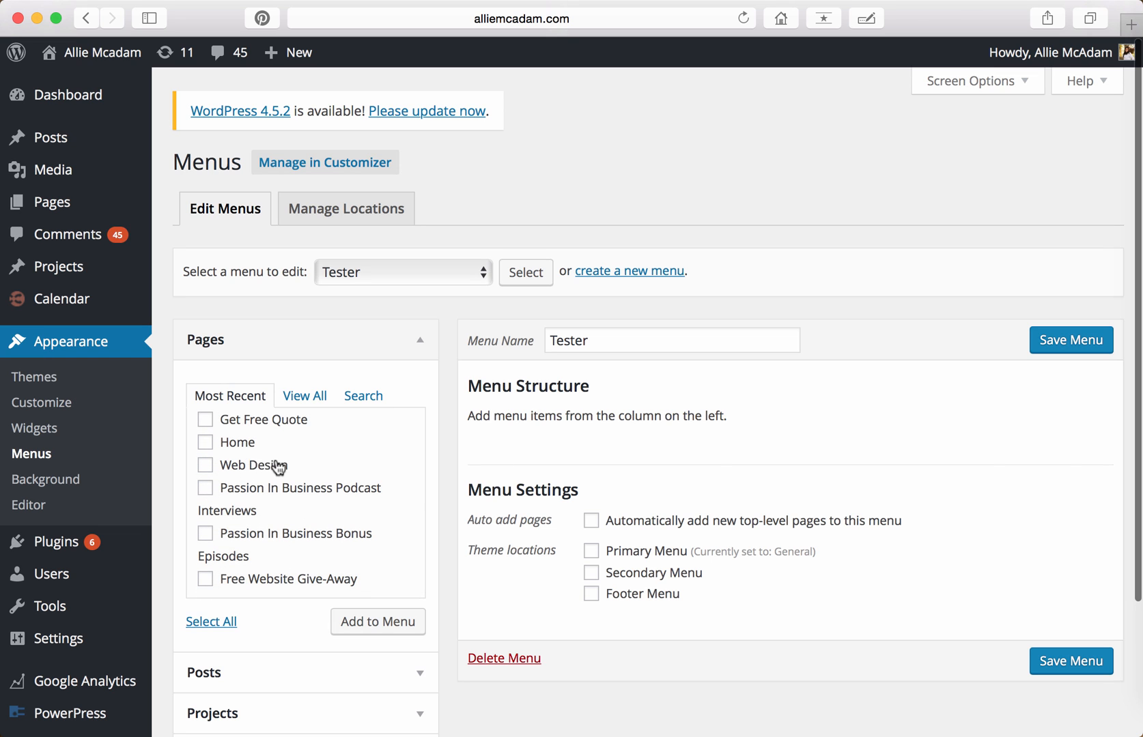
scroll(268, 460, "up", 3)
scroll(277, 466, "up", 3)
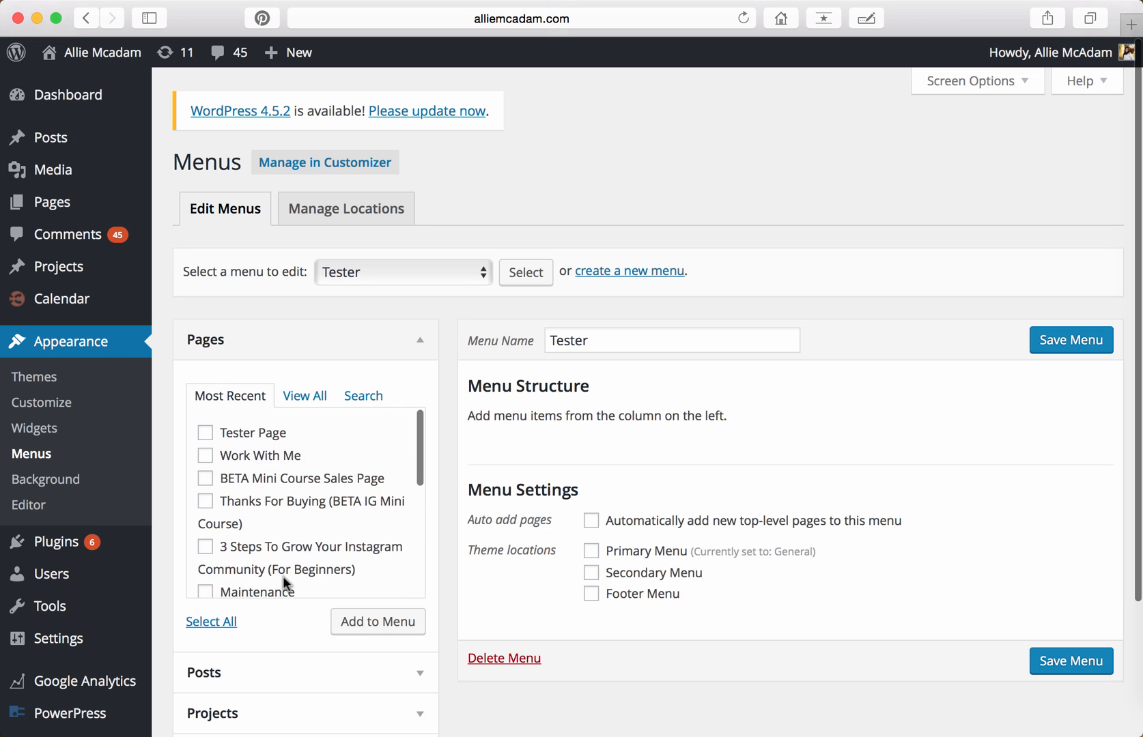
scroll(283, 576, "down", 3)
scroll(283, 576, "down", 3)
scroll(283, 576, "up", 1)
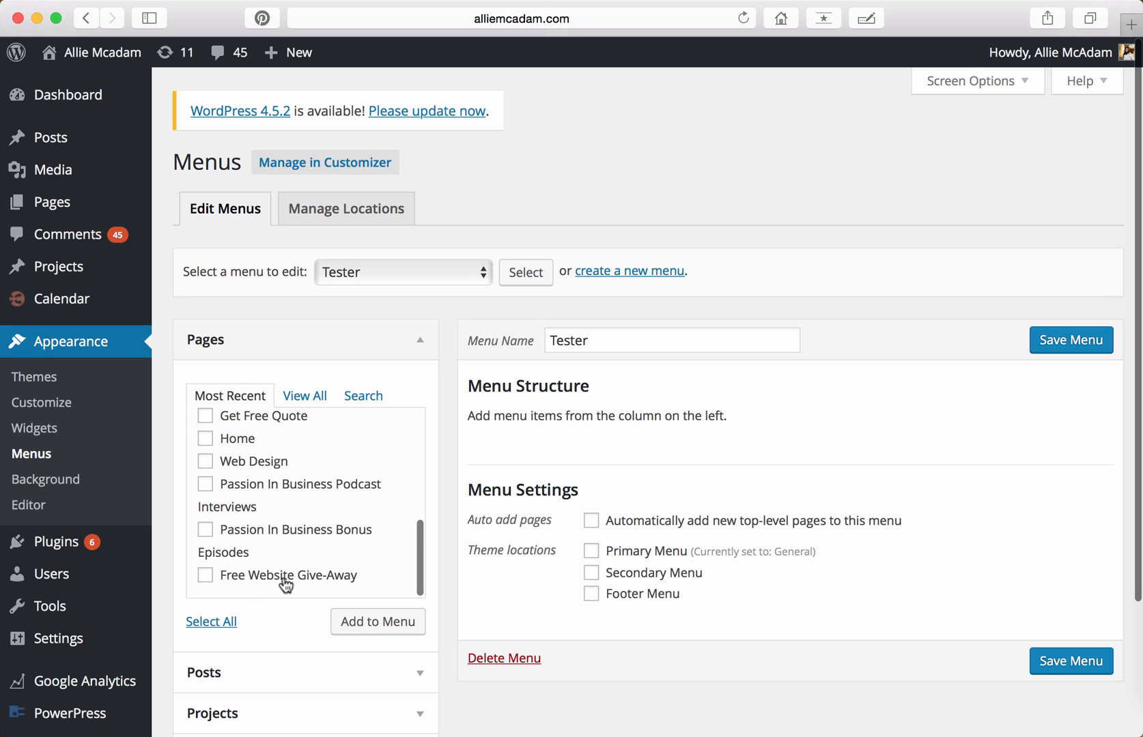
scroll(439, 567, "down", 1)
scroll(439, 567, "down", 1)
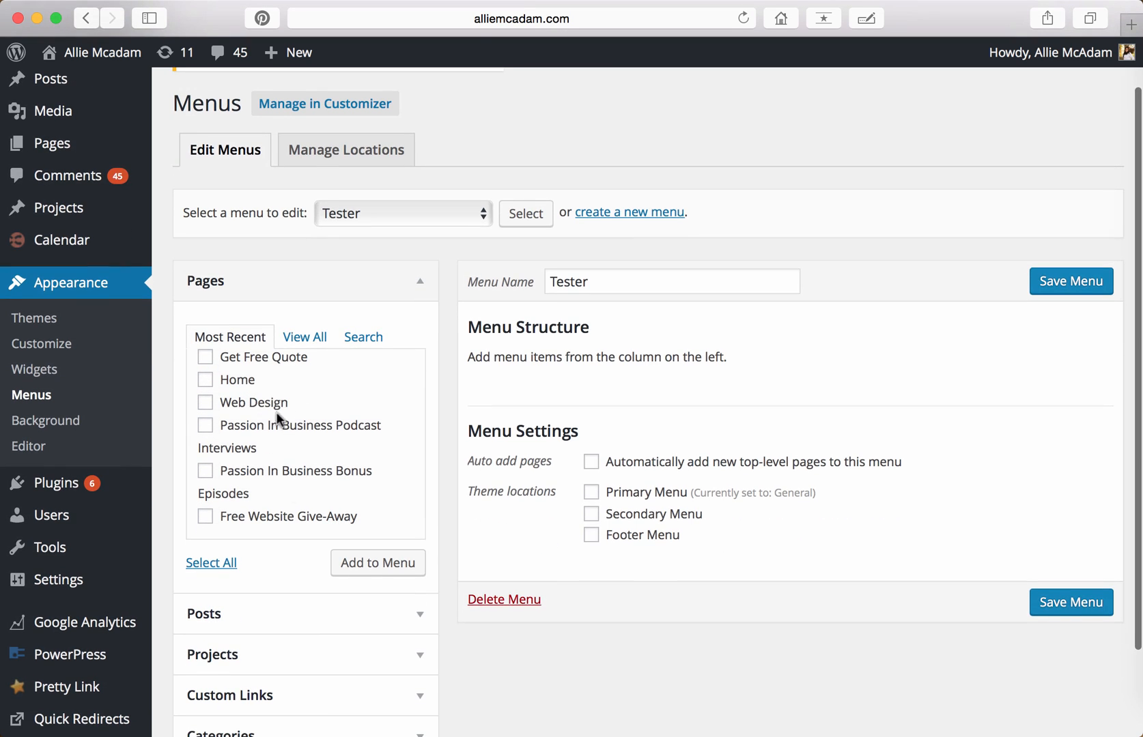
scroll(302, 428, "down", 3)
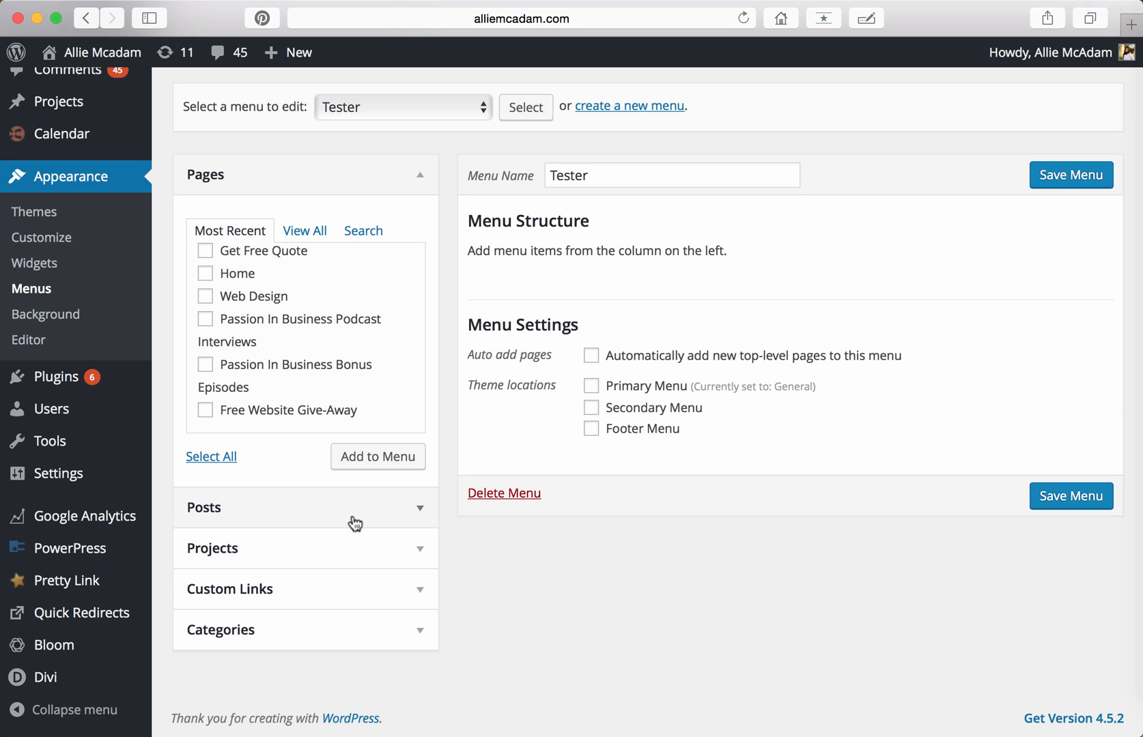
scroll(330, 335, "up", 3)
scroll(329, 335, "up", 3)
scroll(330, 331, "up", 2)
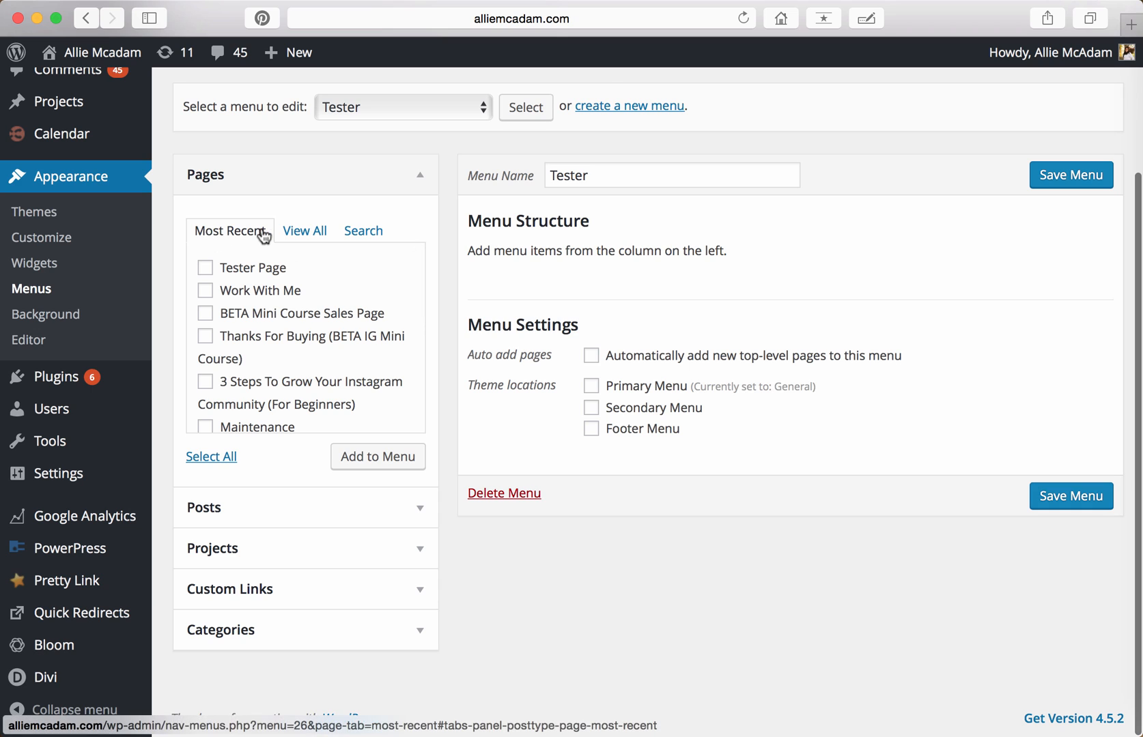
Add Tester Page as the first item of the Tester menu
left_click(205, 267)
left_click(383, 457)
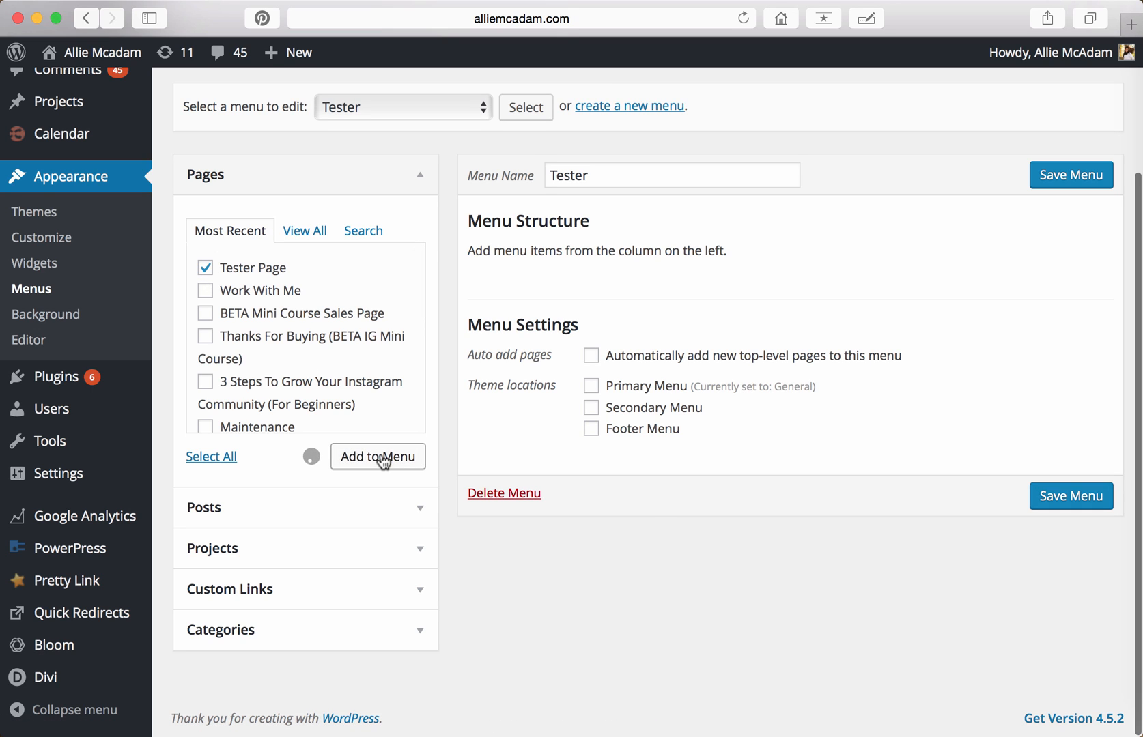
Mark and then unmark the four recent pages without adding them
left_click(206, 268)
left_click(205, 290)
left_click(205, 313)
left_click(205, 336)
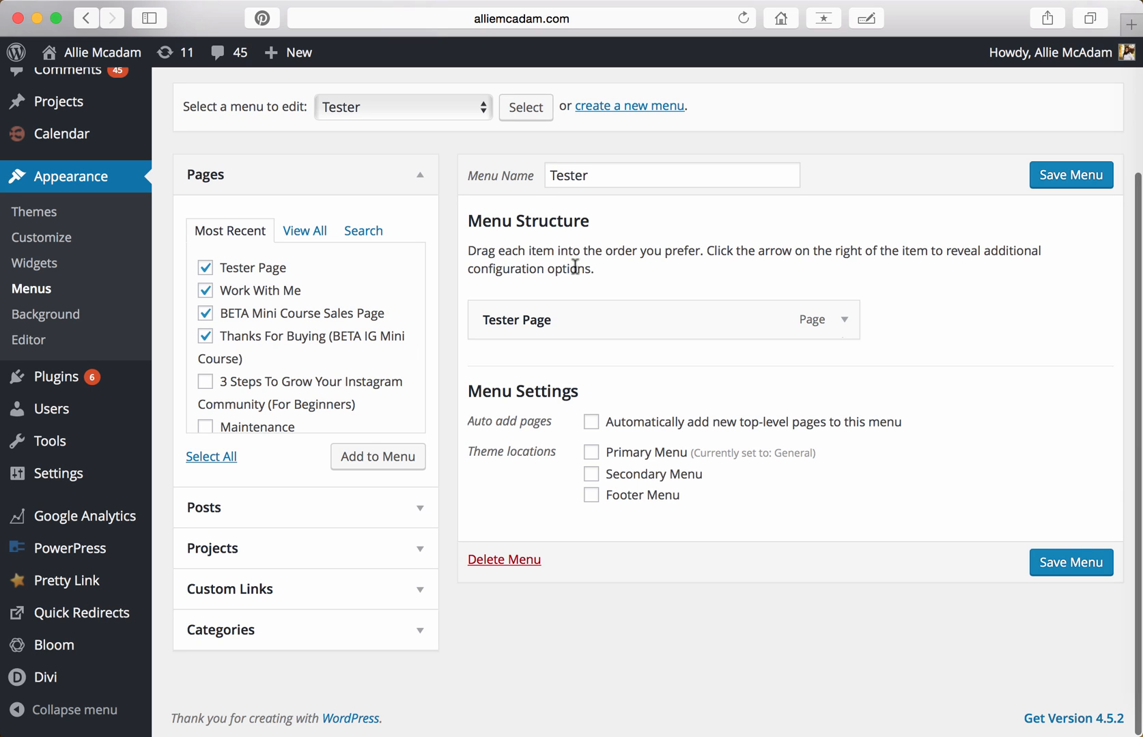
left_click(206, 336)
left_click(205, 314)
left_click(206, 290)
left_click(206, 268)
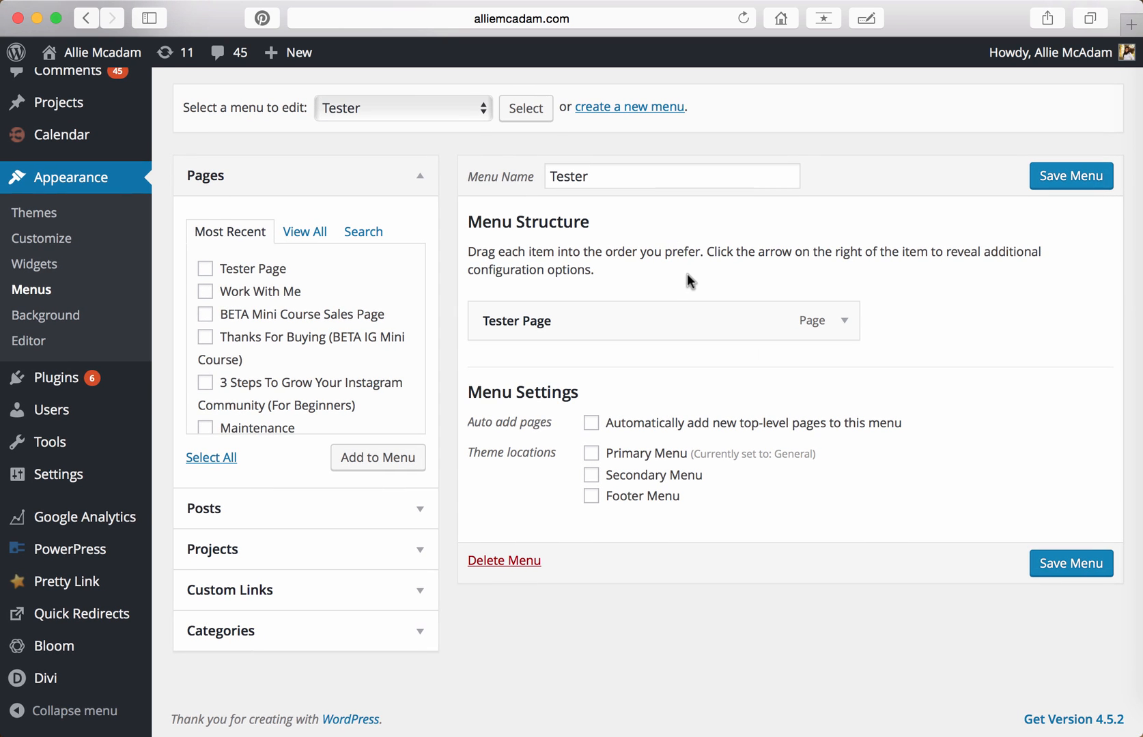
Relabel the Tester Page menu item's navigation label to 'Blank'
left_click(845, 321)
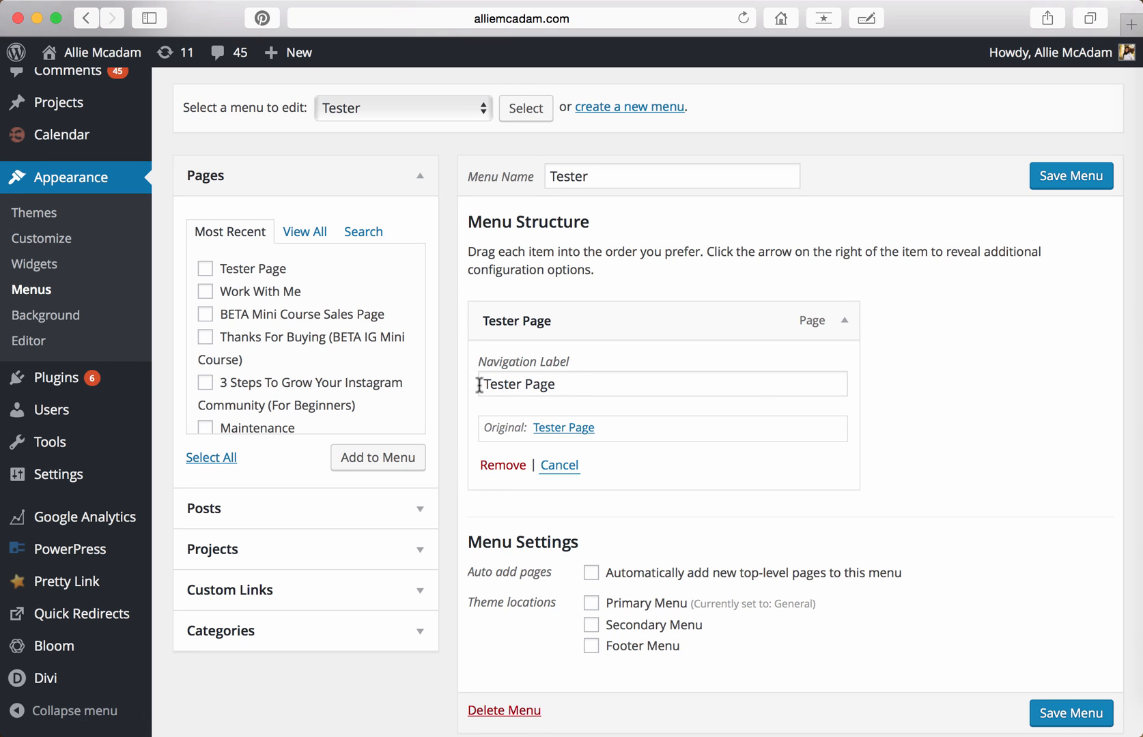
left_click_drag(562, 384, 441, 384)
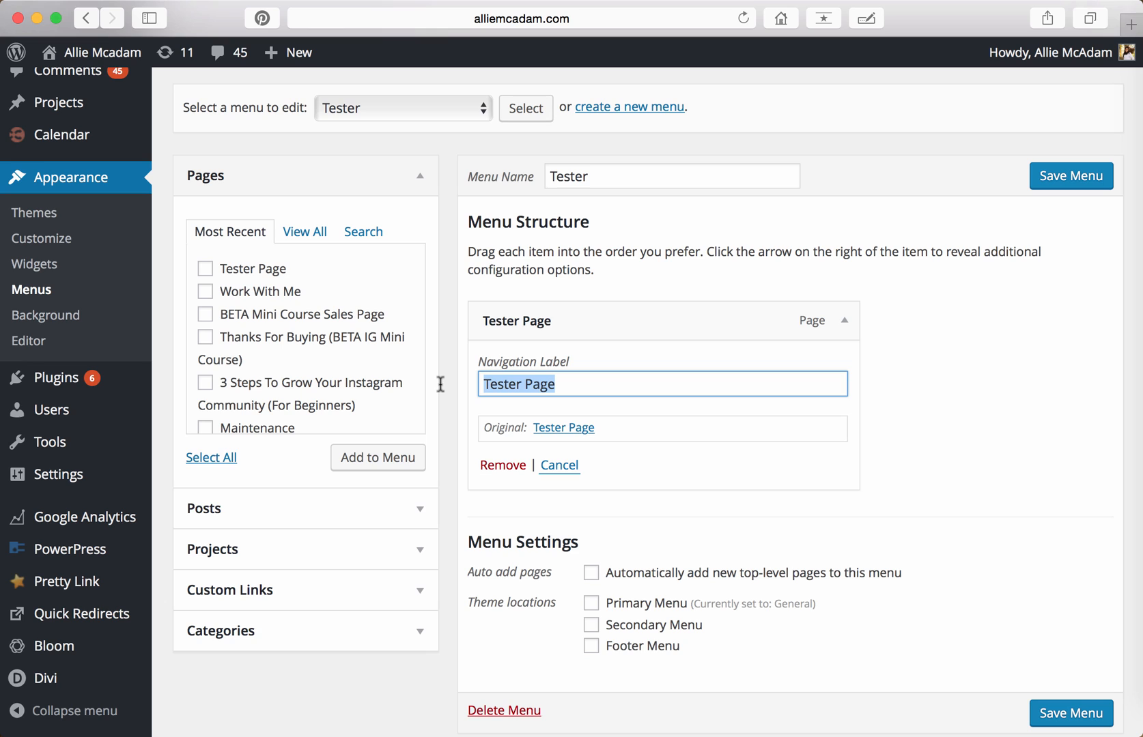
type("Blank")
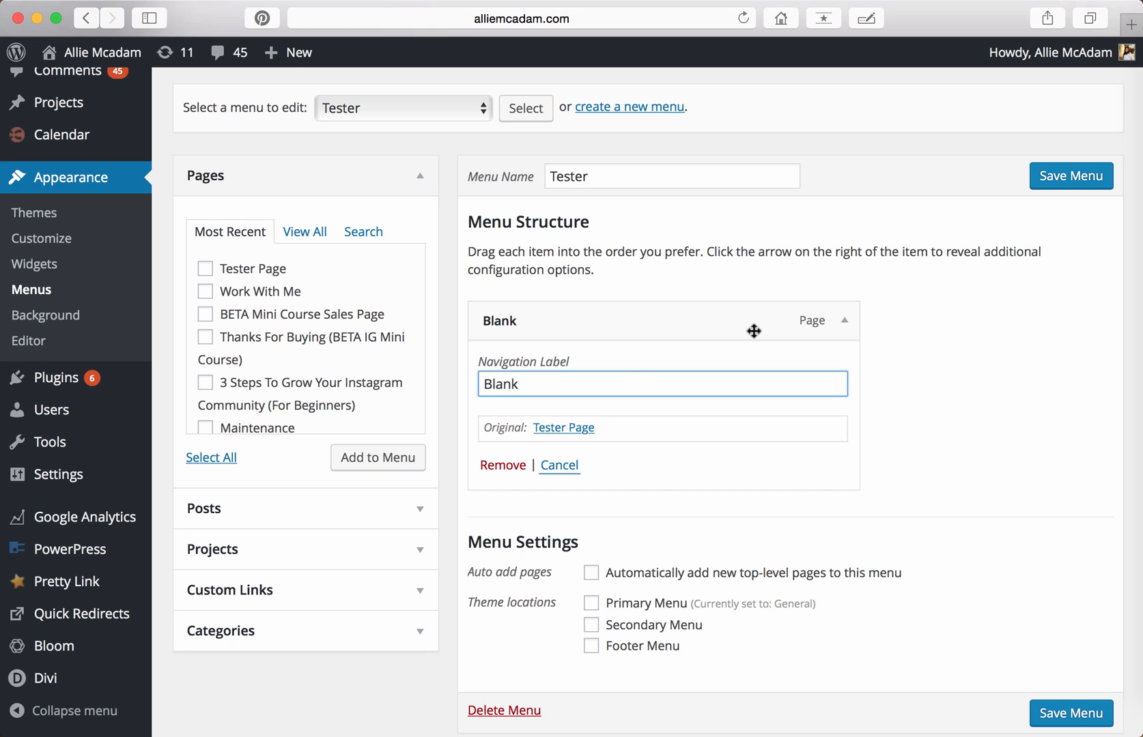
left_click(847, 323)
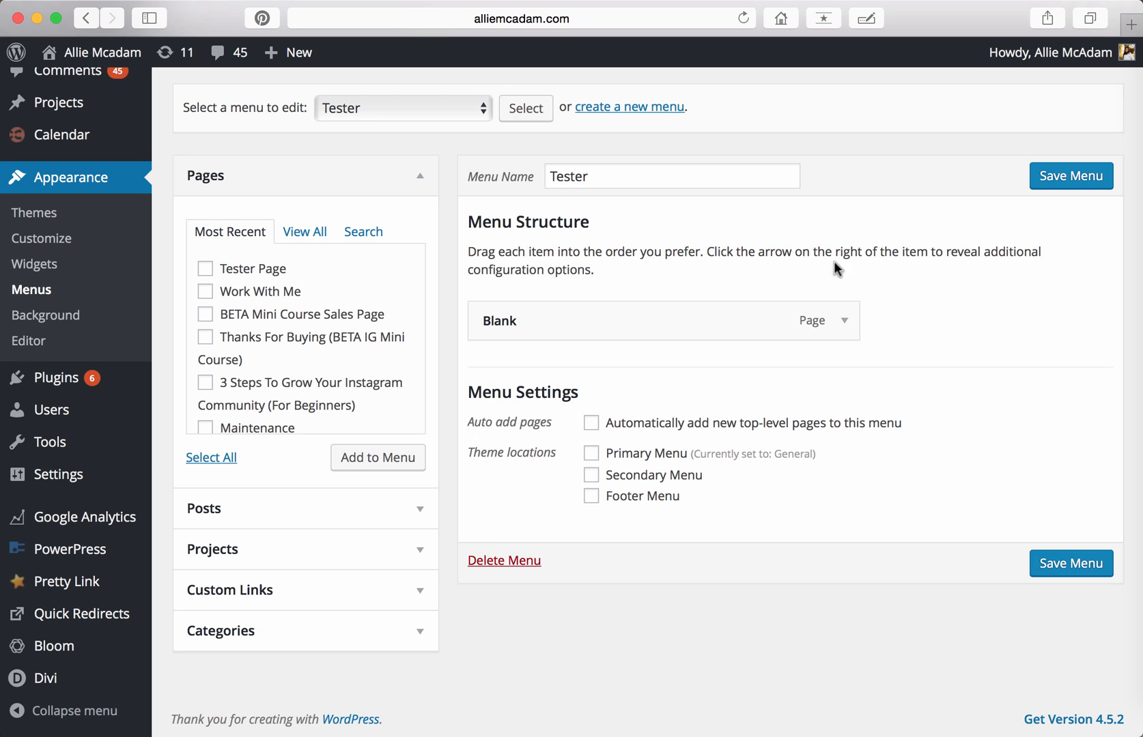
Save the Tester menu and assign it to the Primary Menu theme location
left_click(1062, 176)
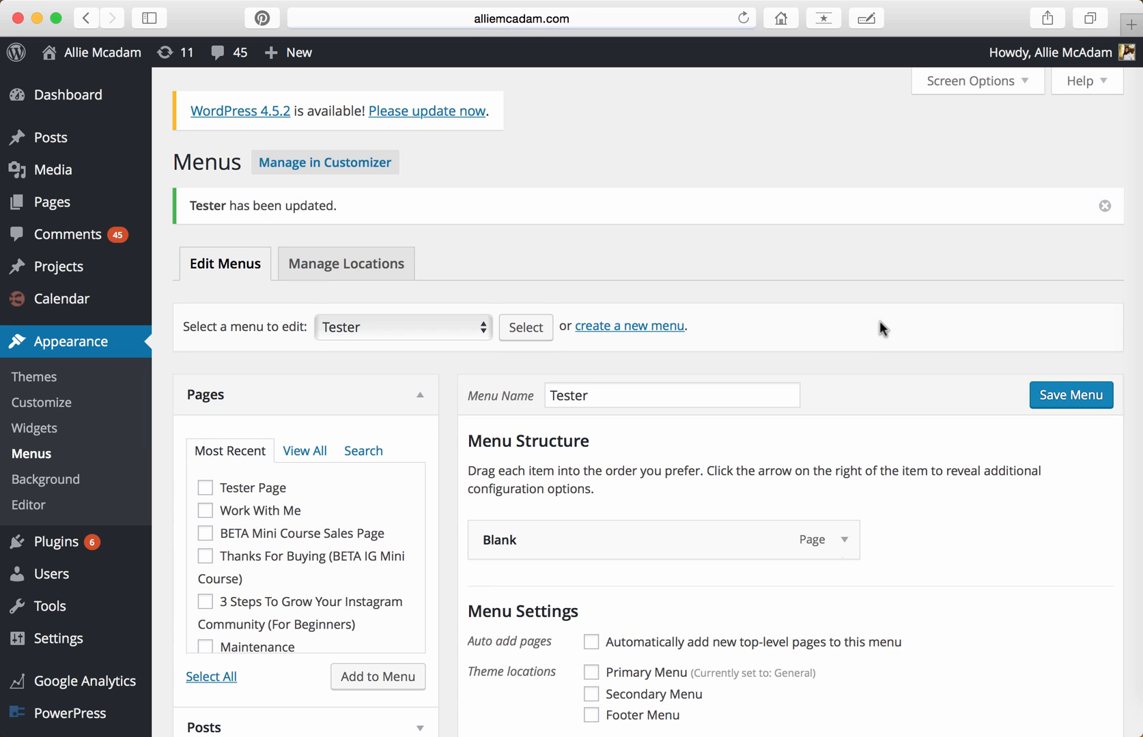
scroll(958, 510, "down", 5)
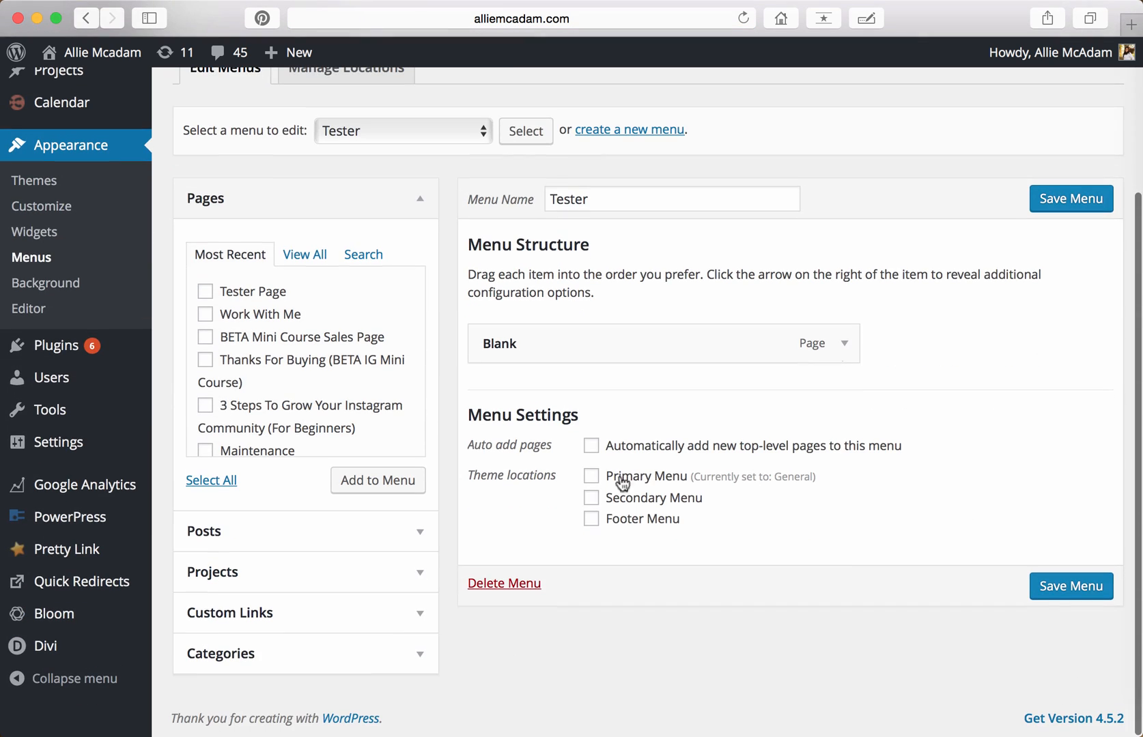
left_click(591, 476)
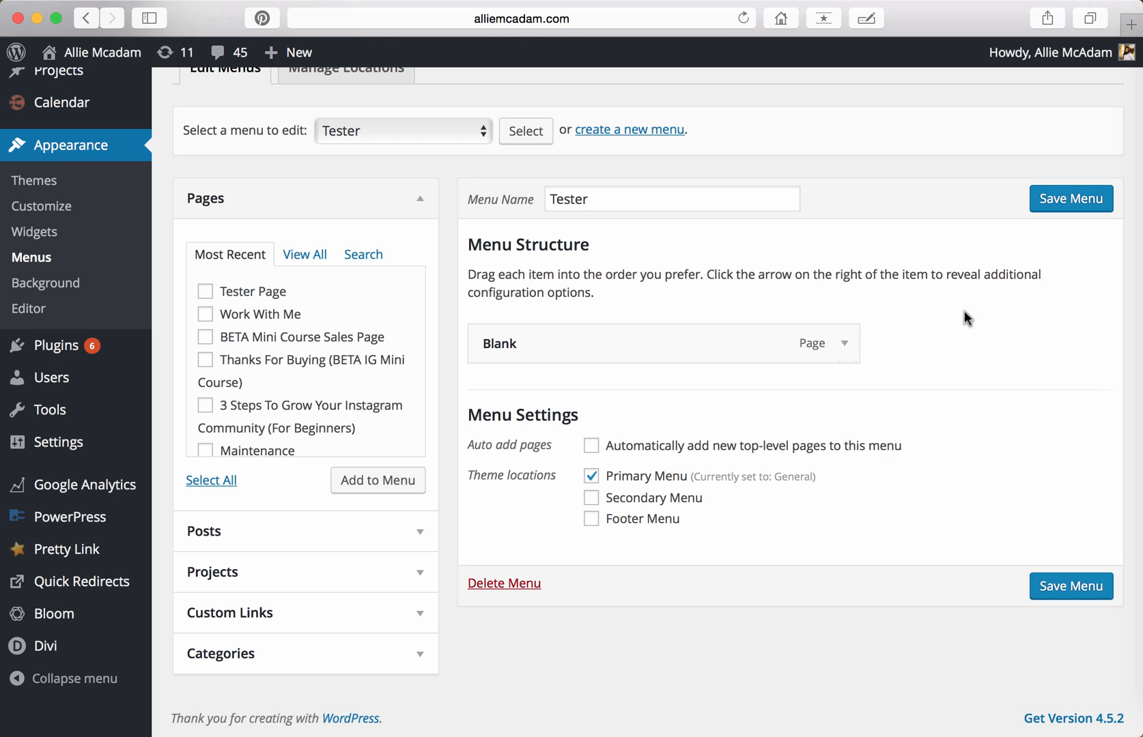
left_click(1060, 202)
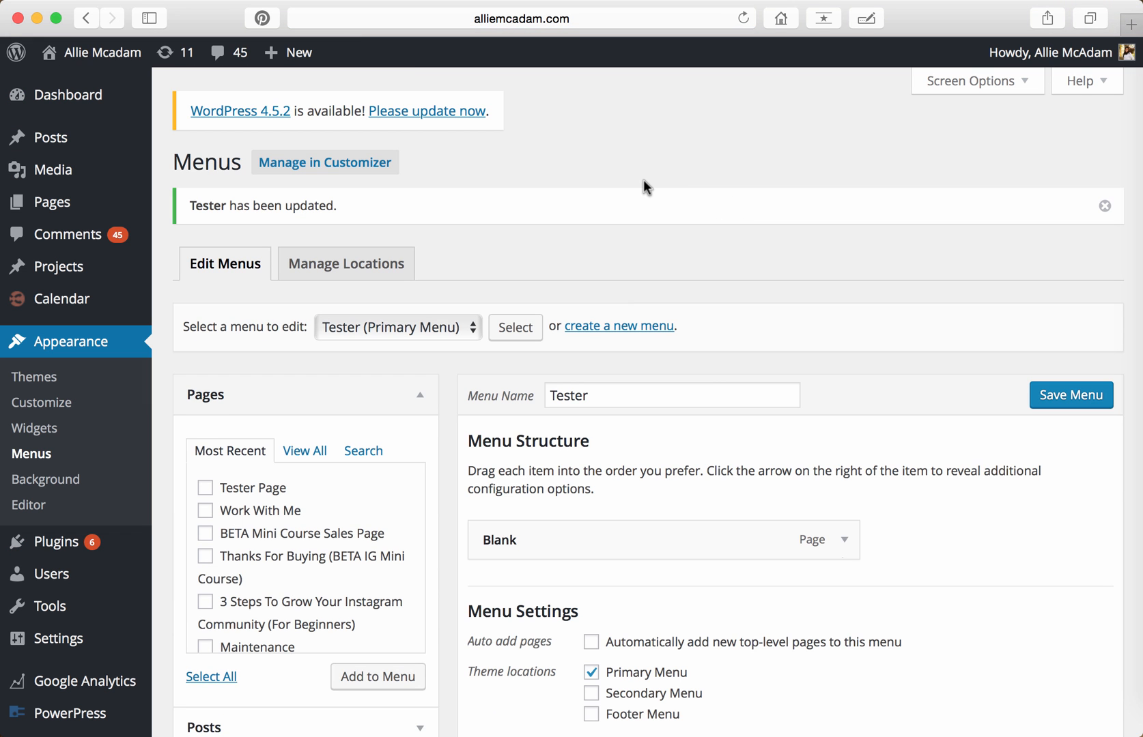
Load alliemcadam.com in a new tab and follow the Blank header link to Tester Page
key("super+t")
type("alliemca")
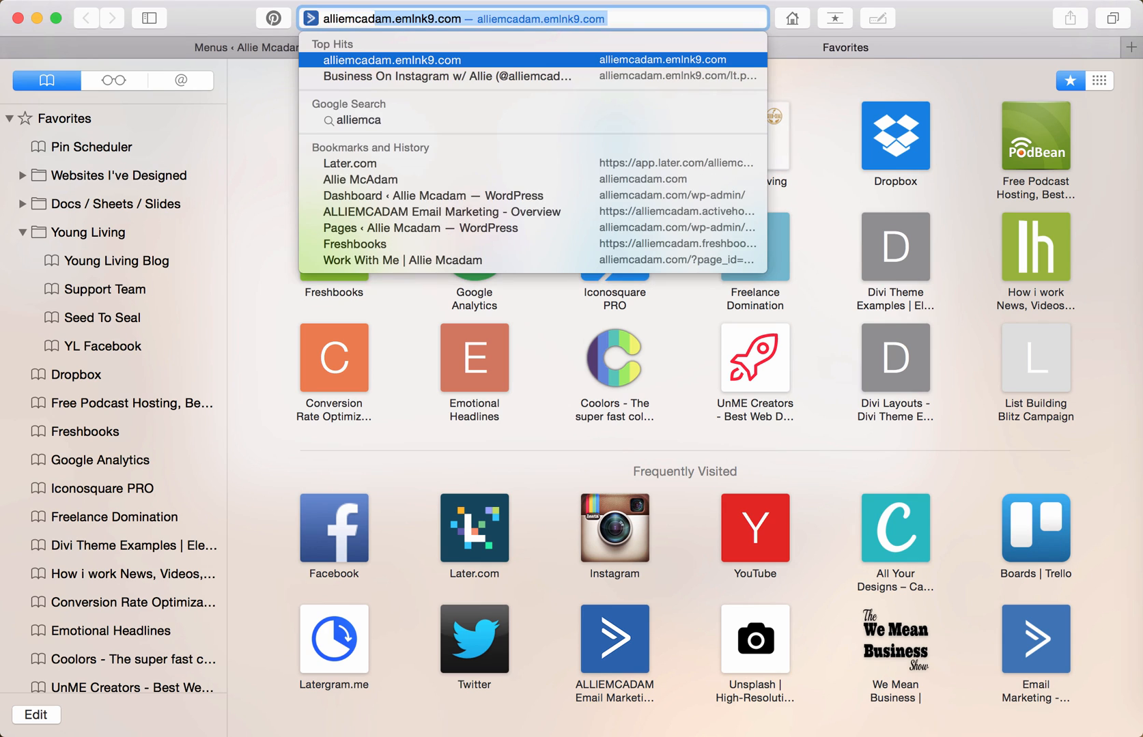
type("dam.c")
key("Return")
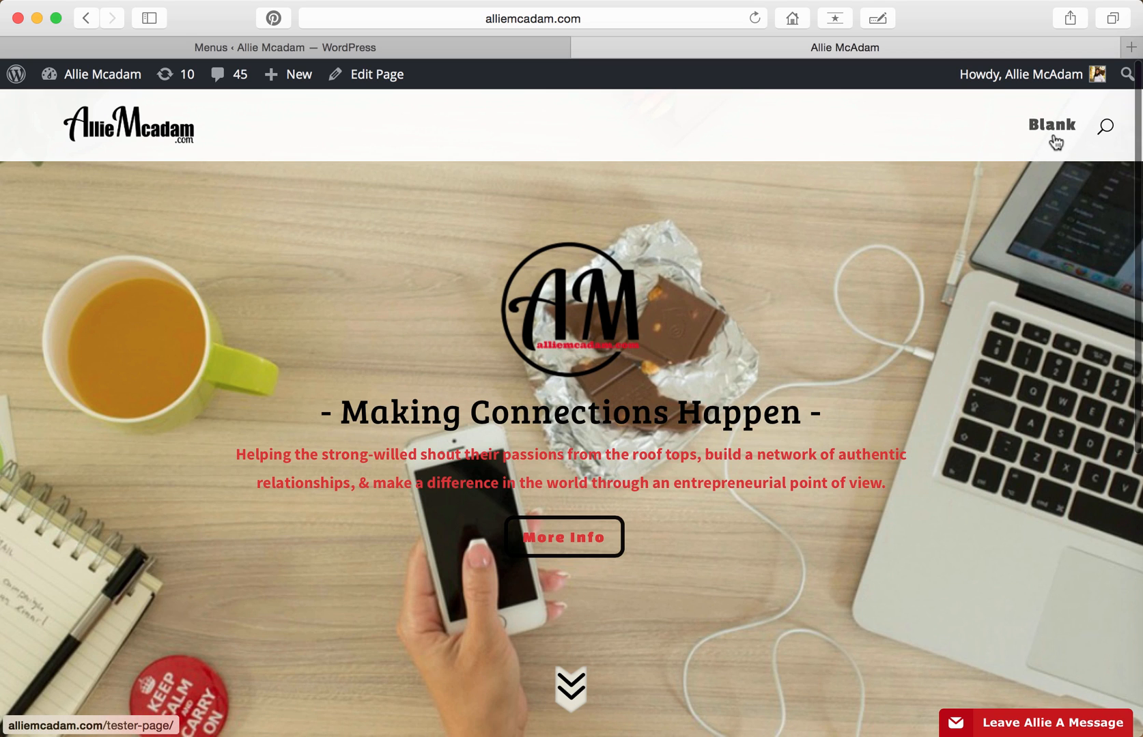
left_click(1055, 142)
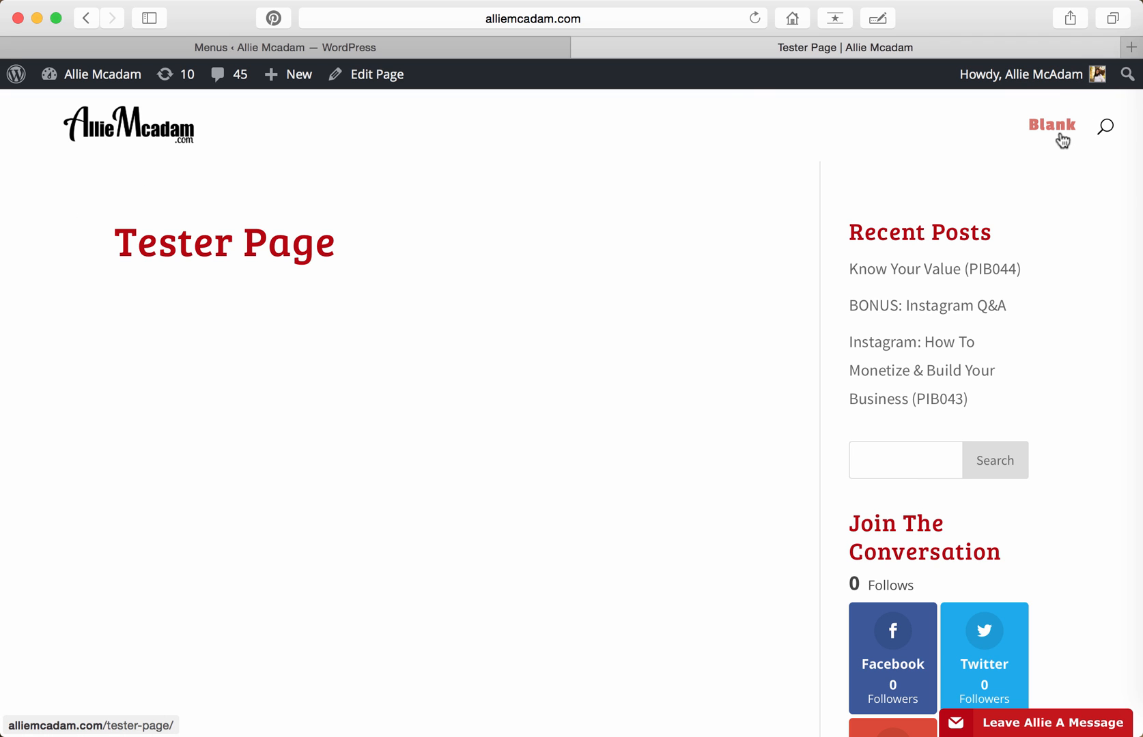
Compare the Blank item's settings in the Menus editor with the live Tester Page
left_click(501, 47)
scroll(561, 576, "down", 3)
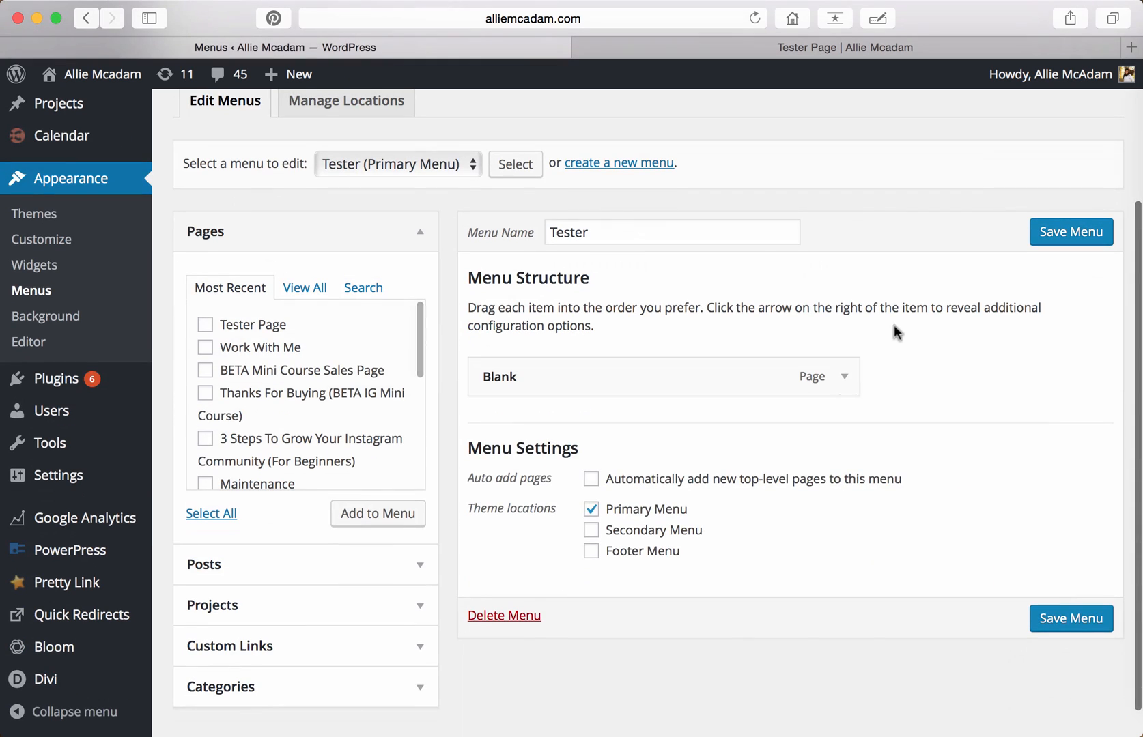
left_click(844, 562)
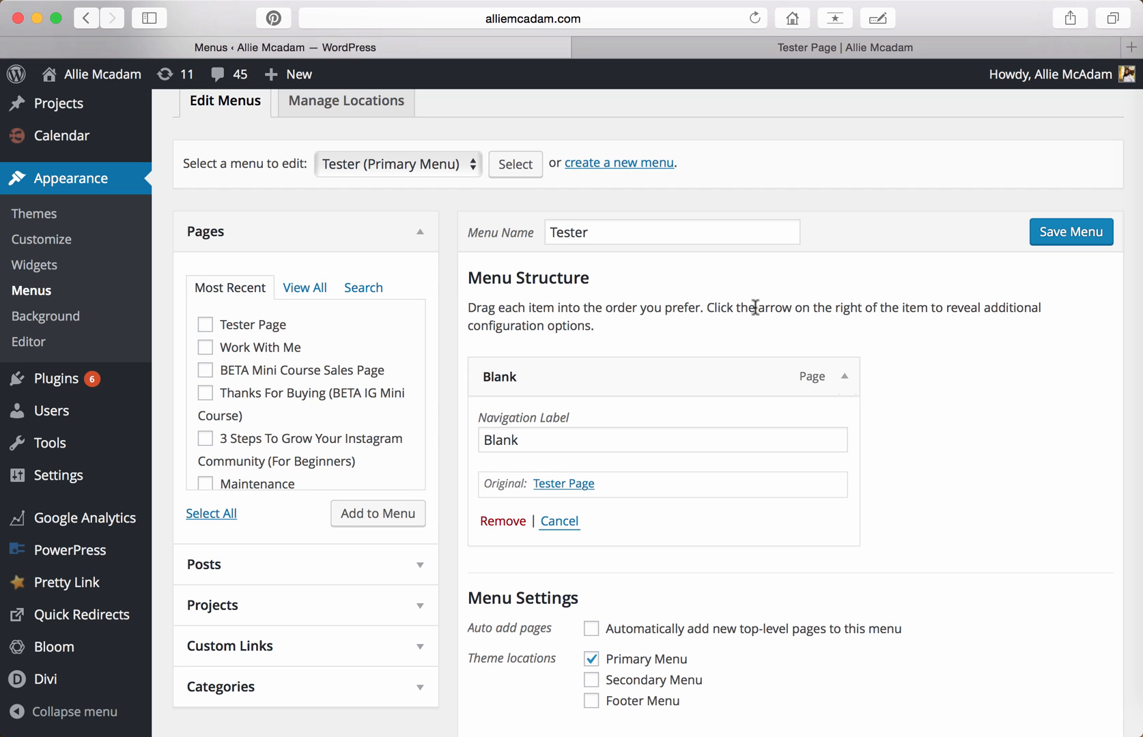
left_click(777, 48)
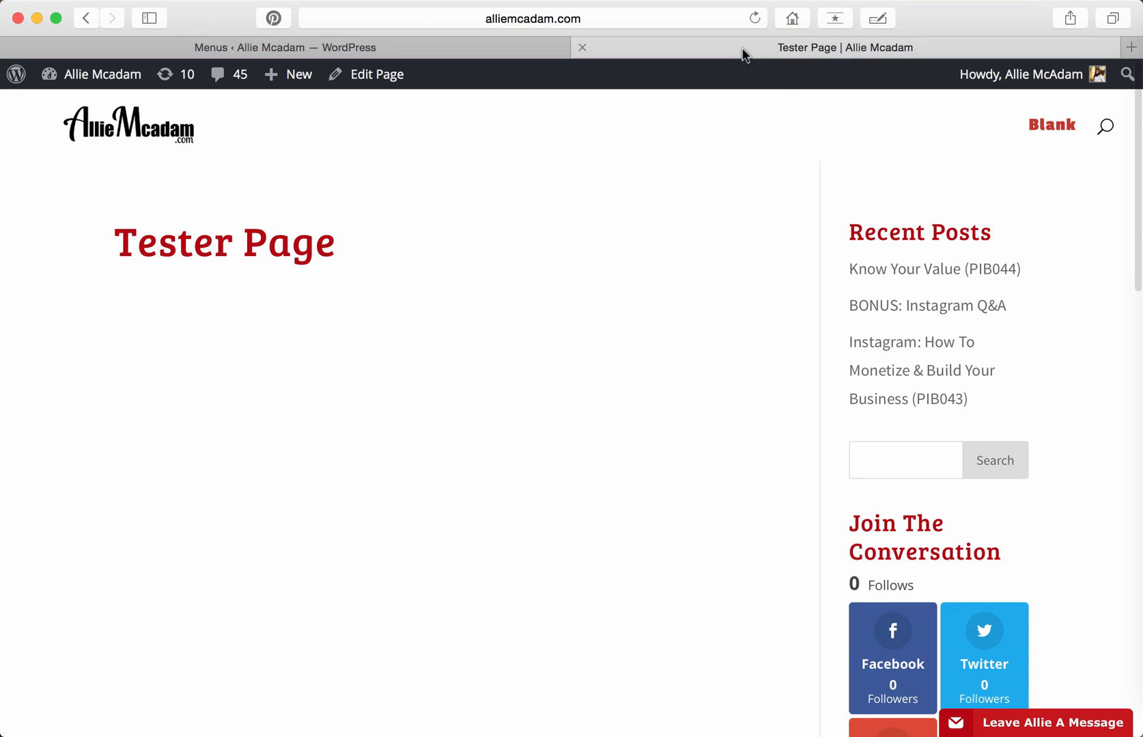